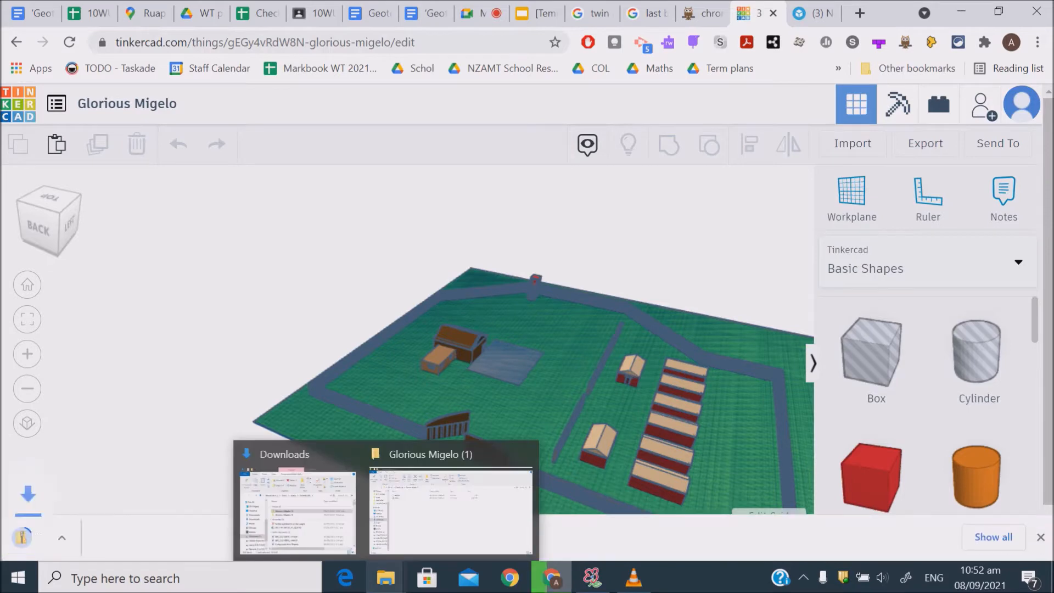
- Locate the downloaded Glorious Migelo (2).zip in Downloads and extract it to the Glorious Migelo (2) folder
click(174, 538)
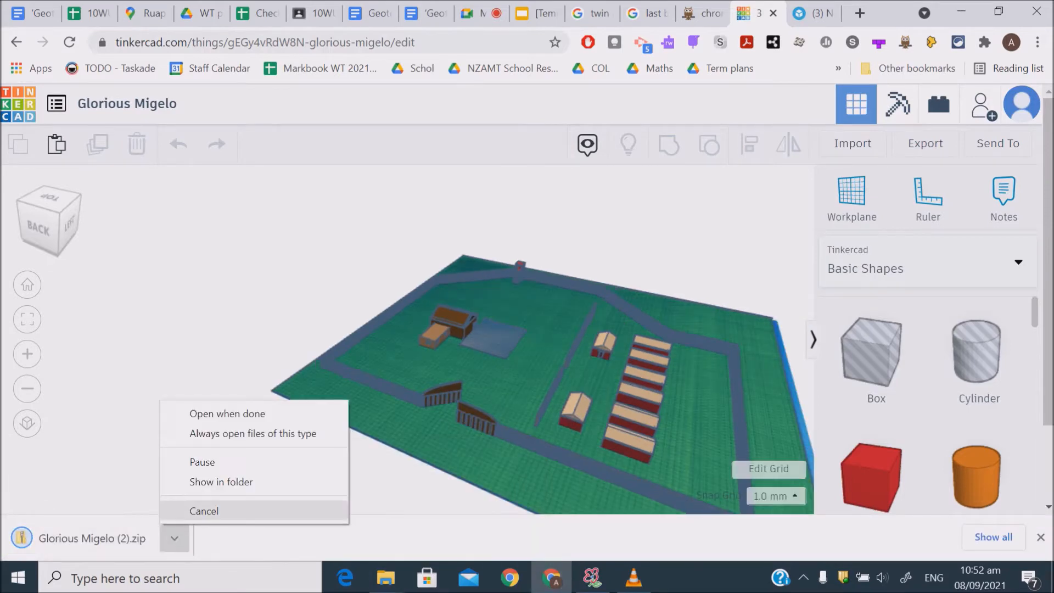
click(208, 482)
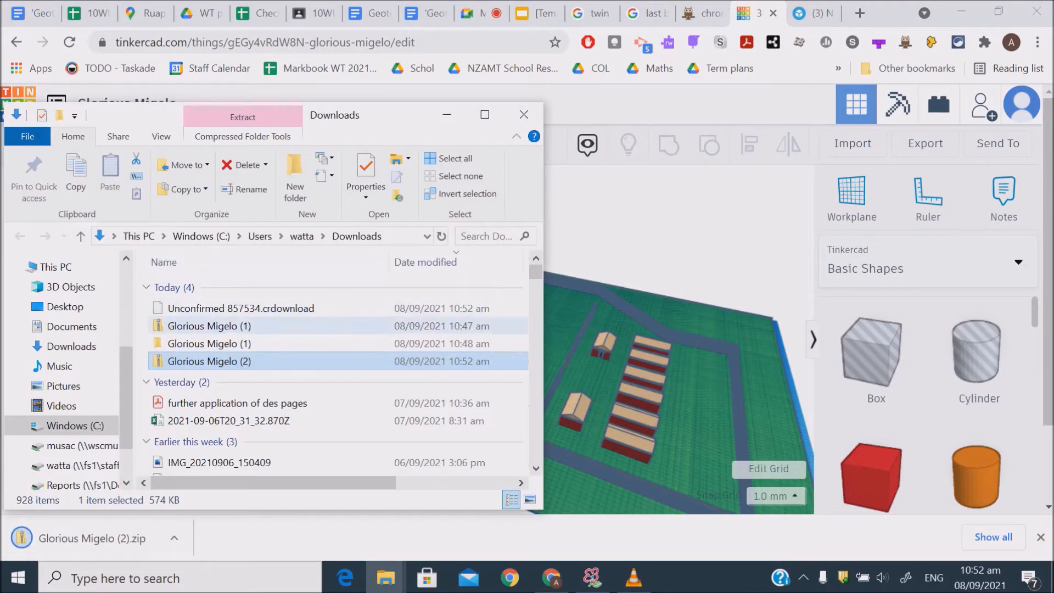
right_click(195, 361)
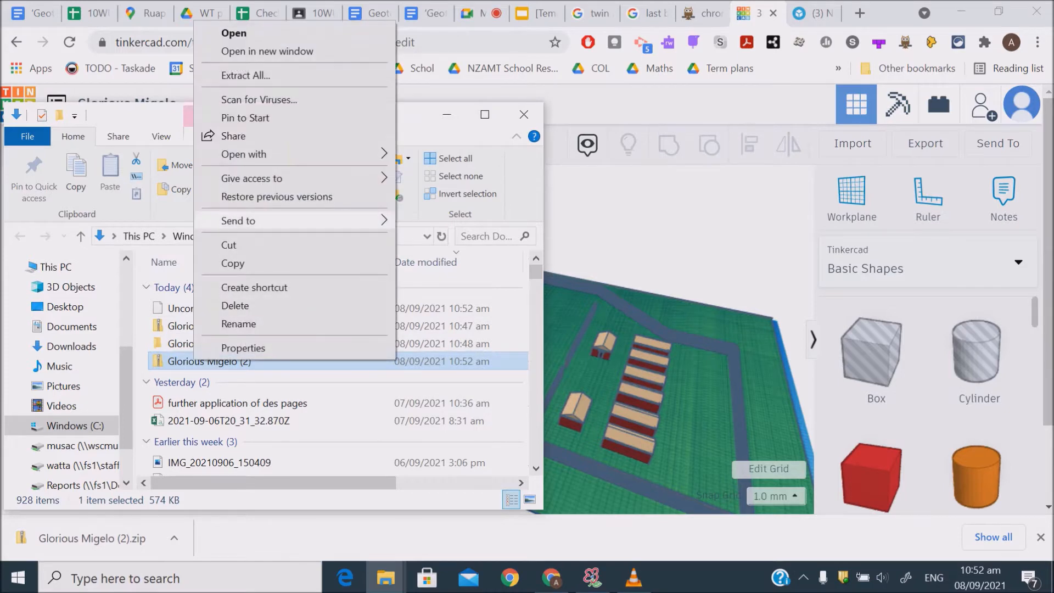
click(245, 75)
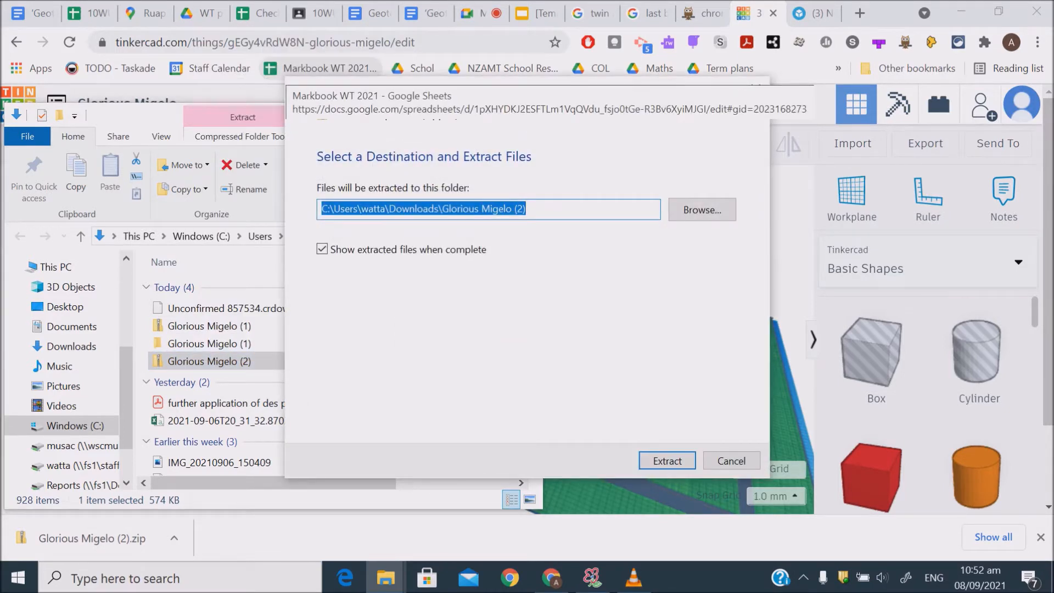
key(Return)
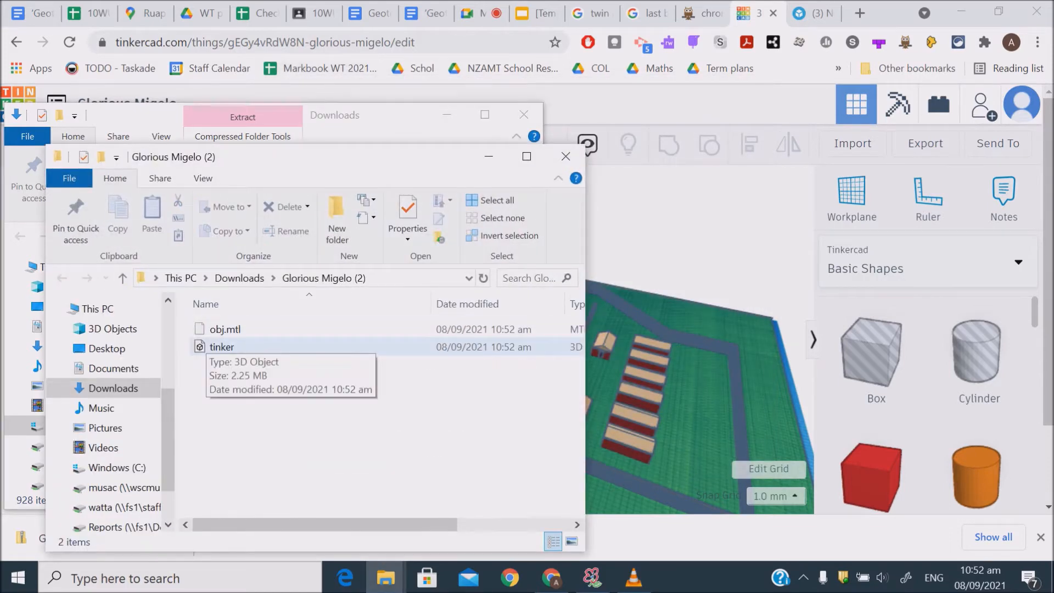
- Upload the extracted obj.mtl and tinker.obj files to Sketchfab as a new model
drag(343, 399, 222, 322)
click(817, 14)
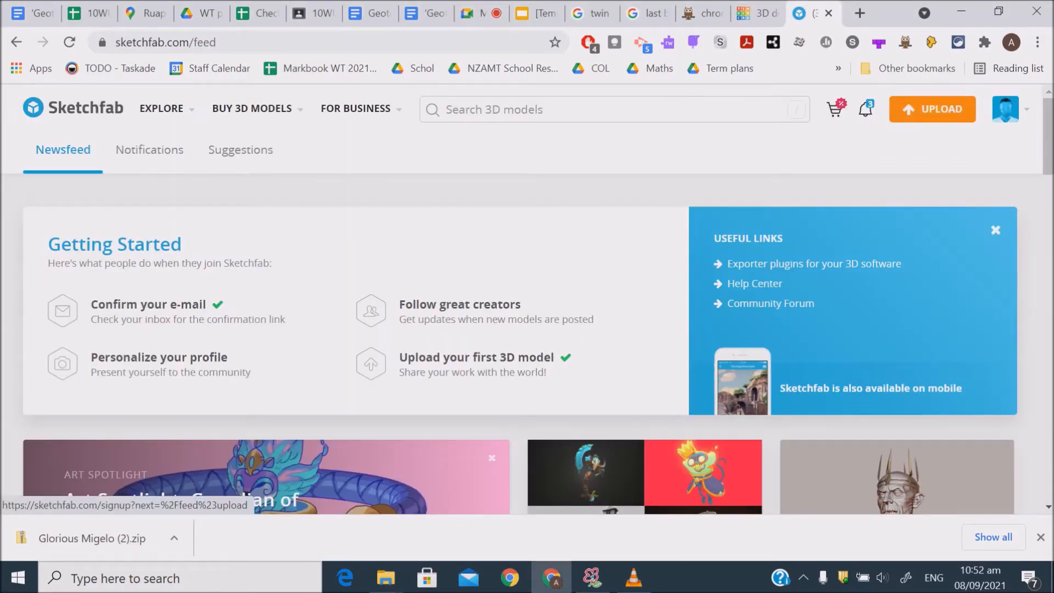
click(933, 109)
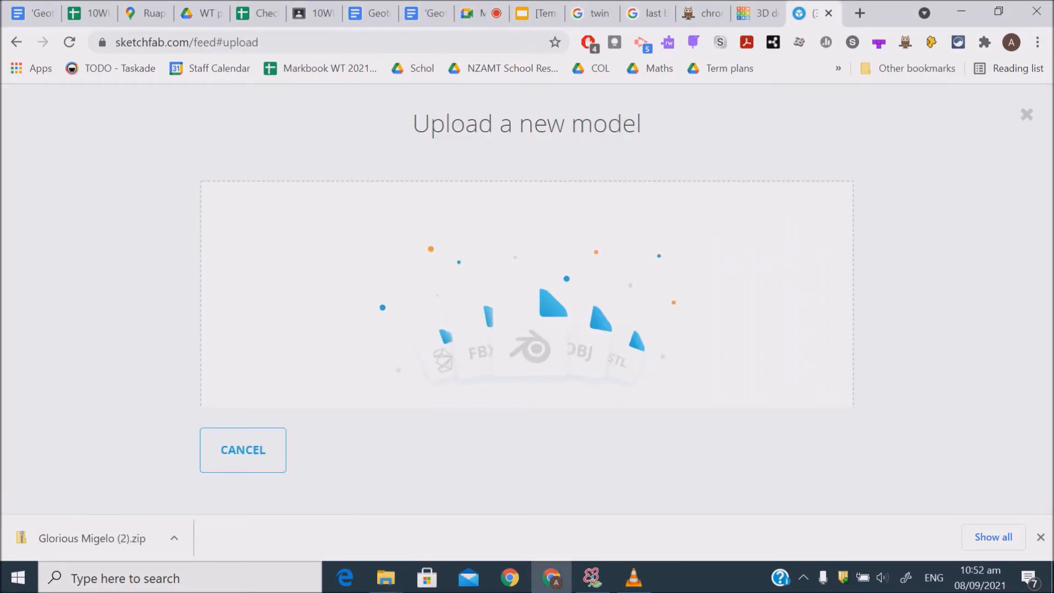
key(alt+Tab)
mouse_move(222, 337)
mouse_down()
mouse_move(456, 310)
mouse_move(659, 316)
mouse_up()
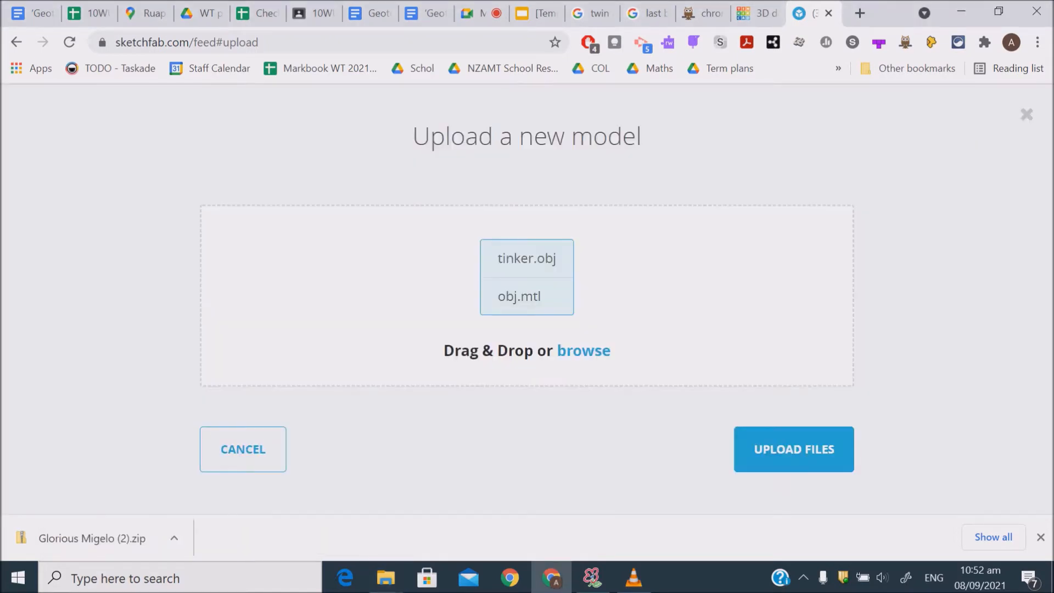
click(794, 449)
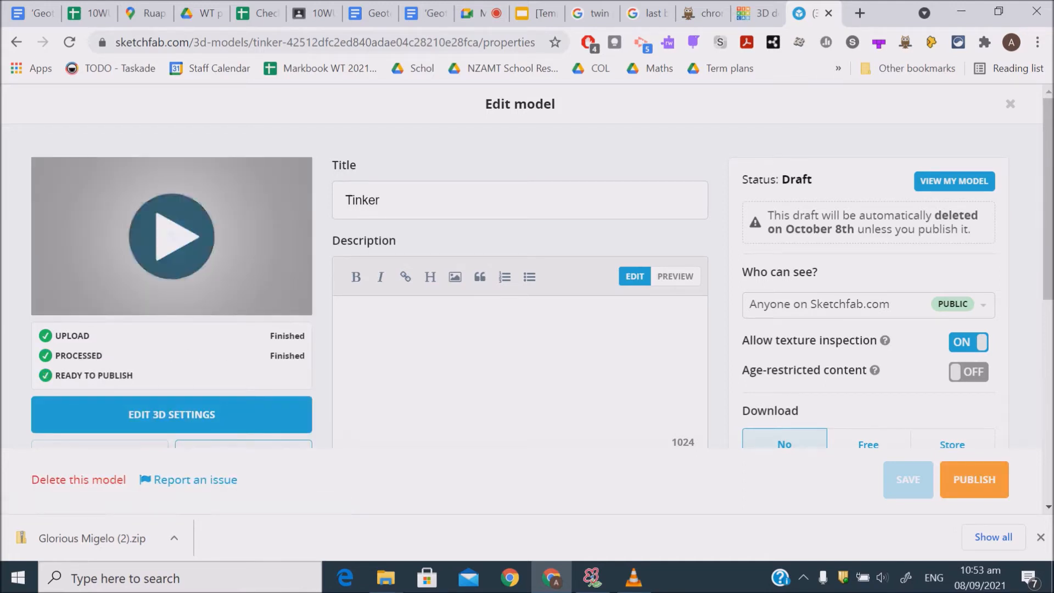
- Open the uploaded model in the 3D editor and straighten it about the Y, Z and X axes until it lies flat
click(172, 236)
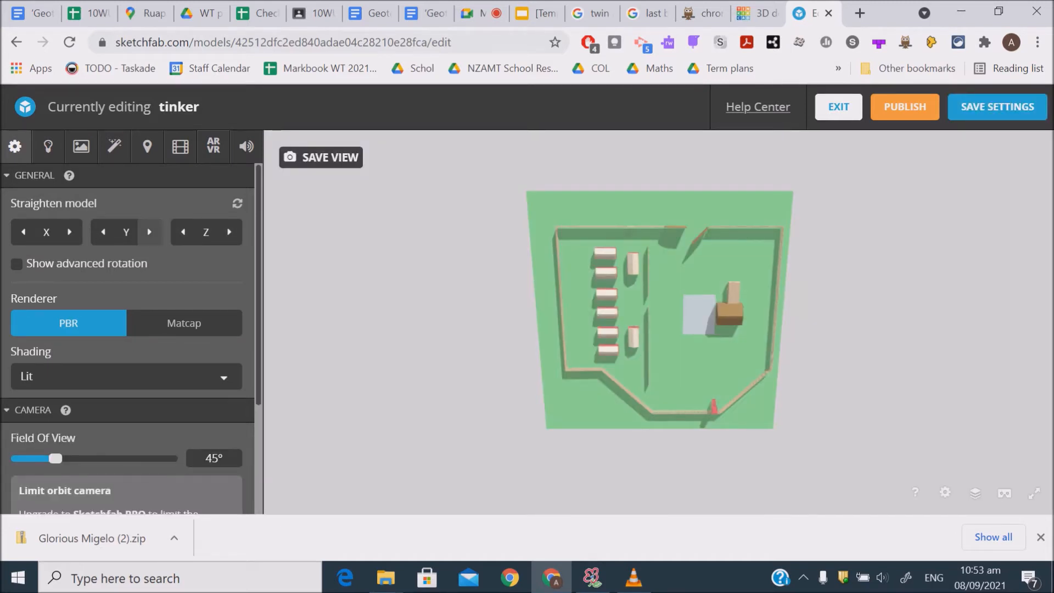
click(149, 231)
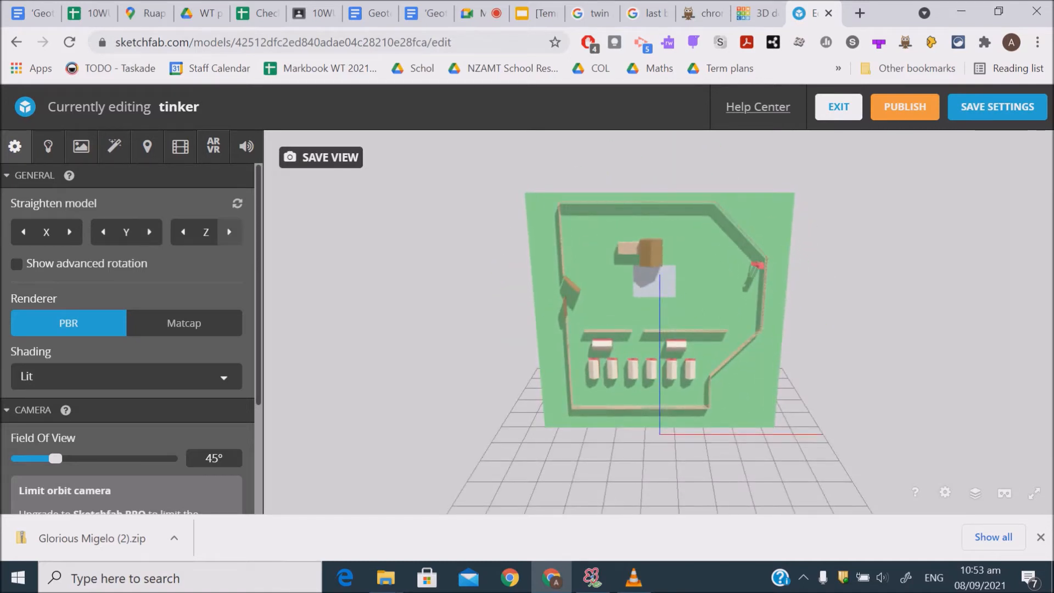
click(229, 232)
click(229, 232)
click(230, 231)
click(230, 232)
click(69, 232)
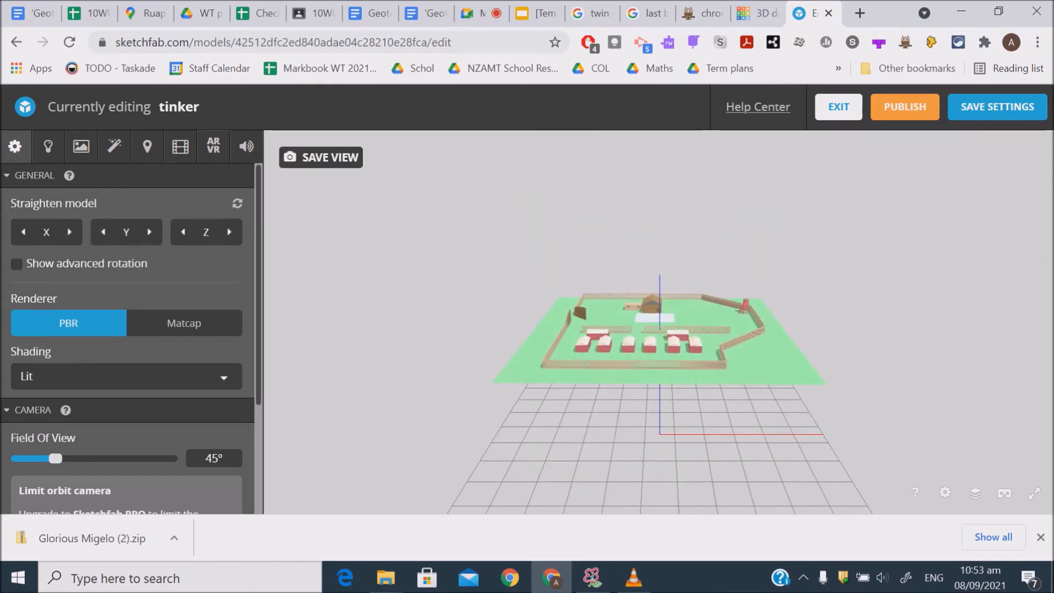
- Enable advanced rotation and shift the model vertically so its base sits level with the grid
scroll(127, 340, down, 3)
scroll(128, 339, up, 3)
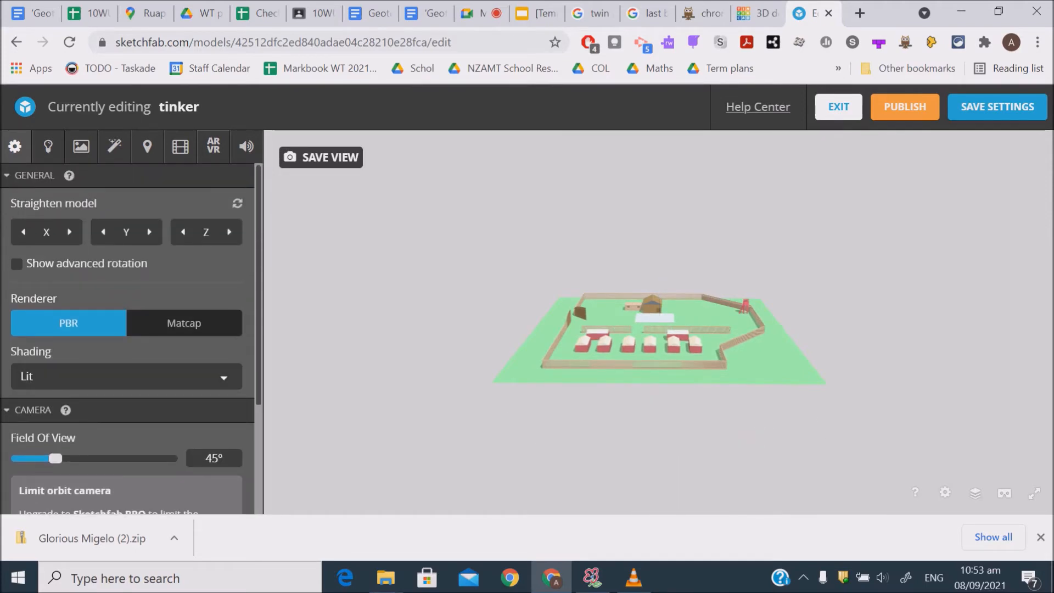
click(16, 264)
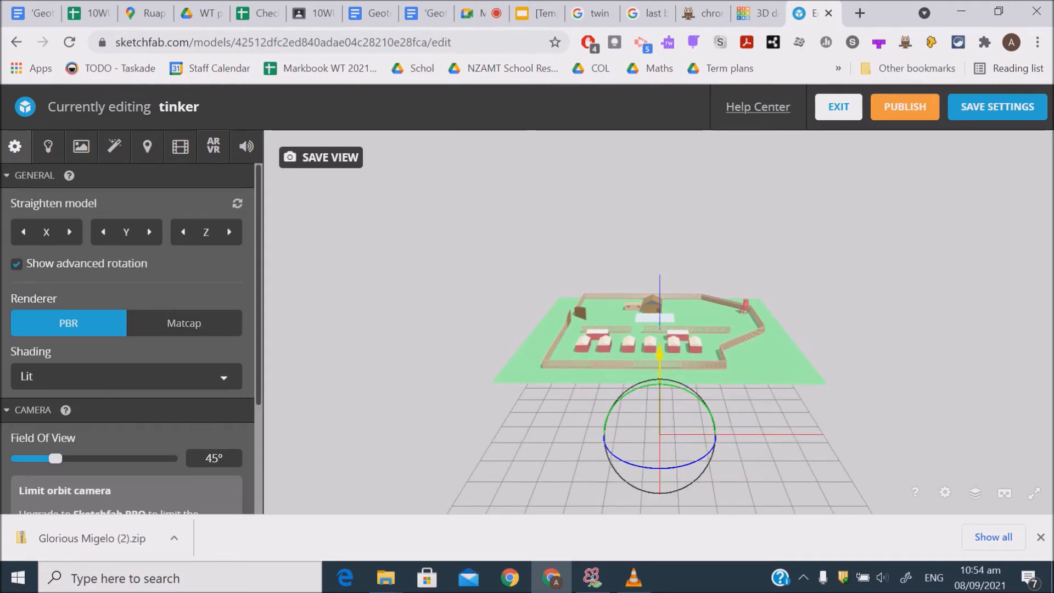
drag(660, 354, 660, 244)
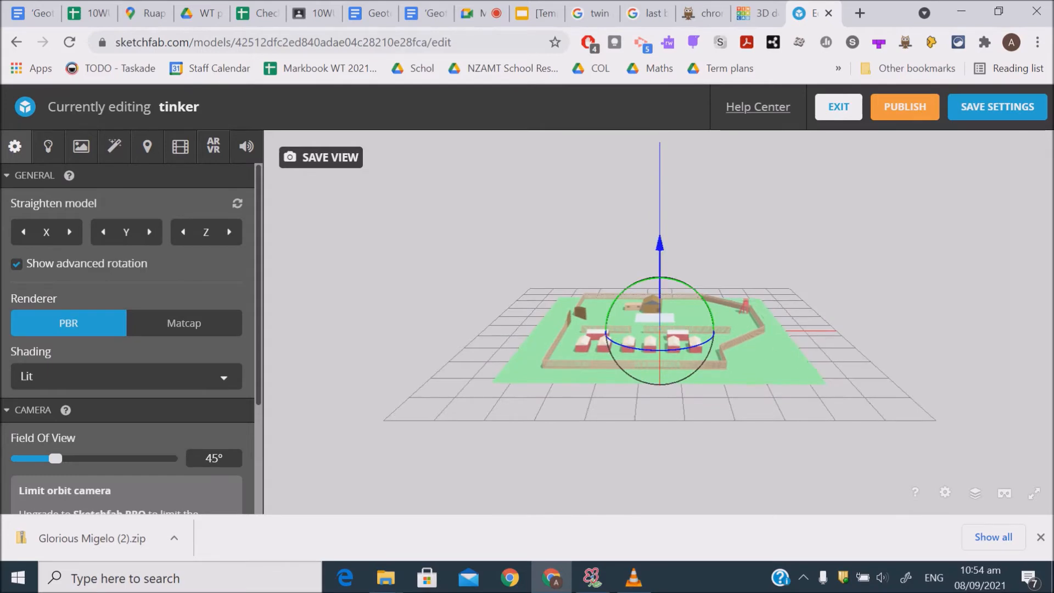
- Open the AR/VR settings and raise the viewing character to just above the model
click(213, 146)
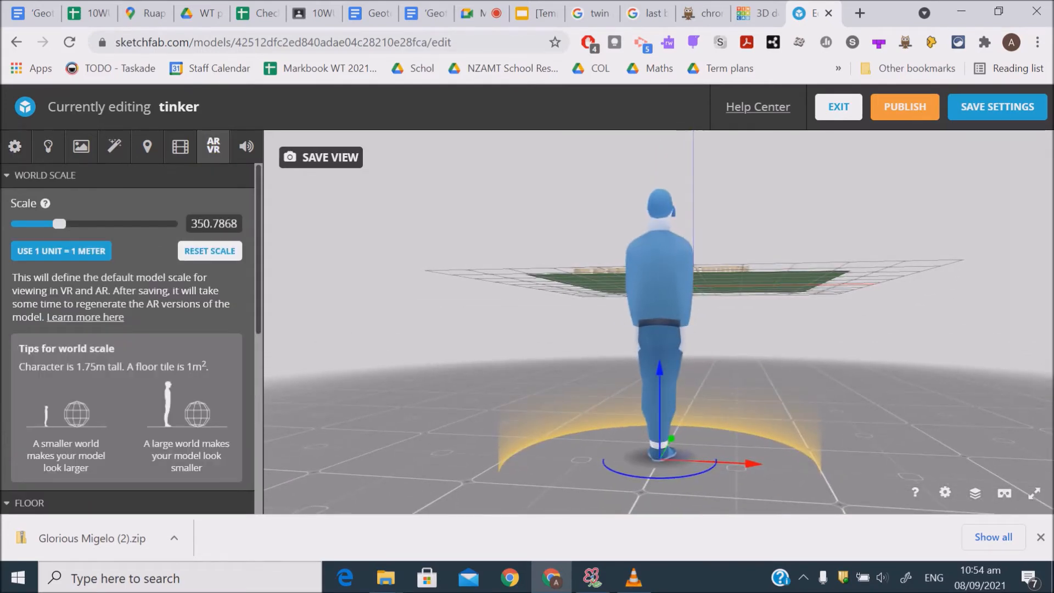
drag(660, 396, 660, 191)
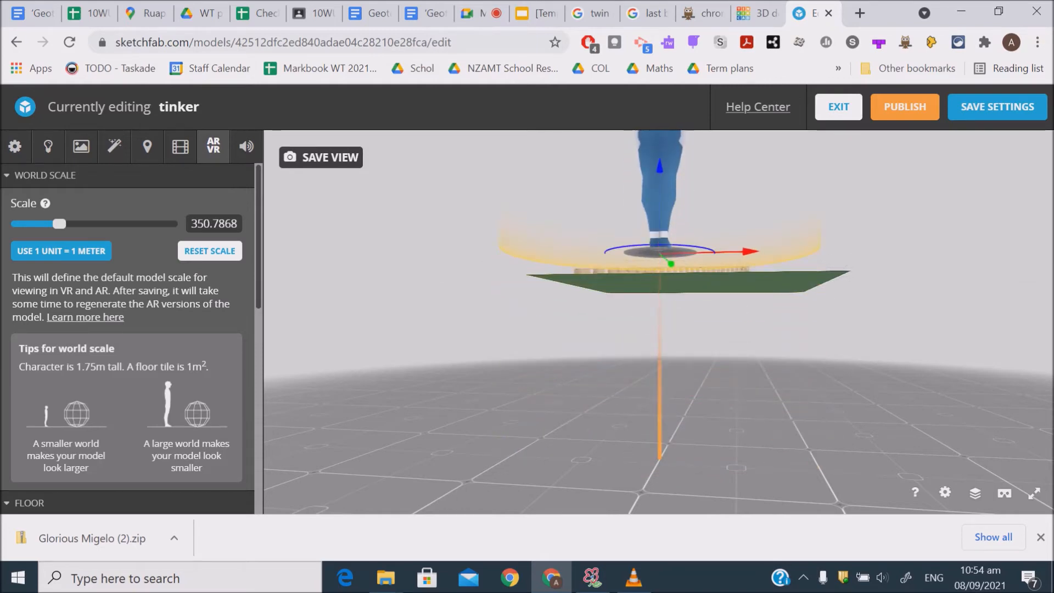
drag(659, 352, 648, 384)
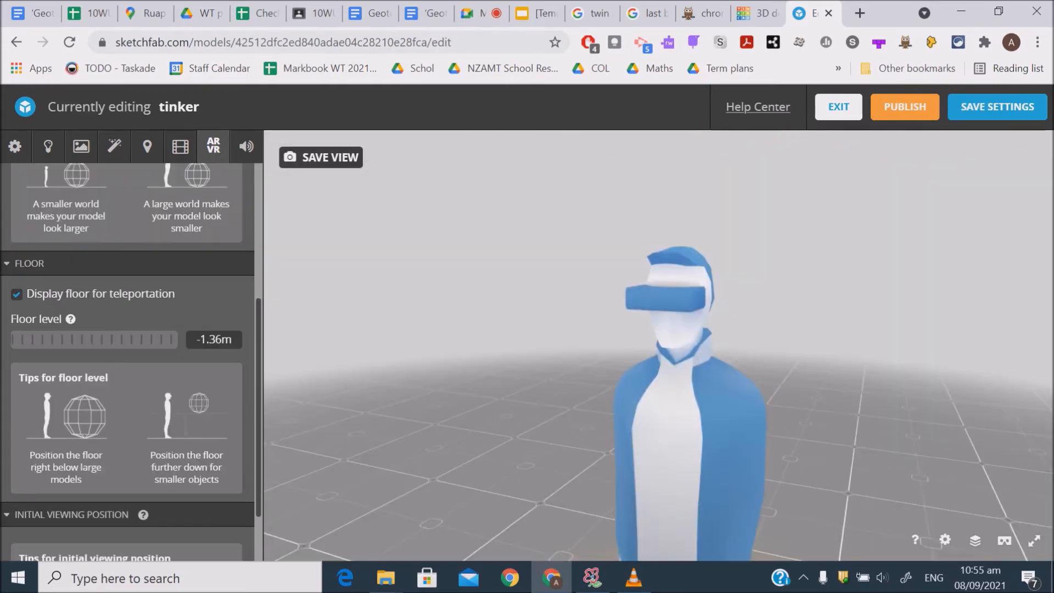
- Set the VR floor level to 1.24 m so the floor meets the model's base
scroll(659, 346, down, 10)
scroll(659, 346, up, 2)
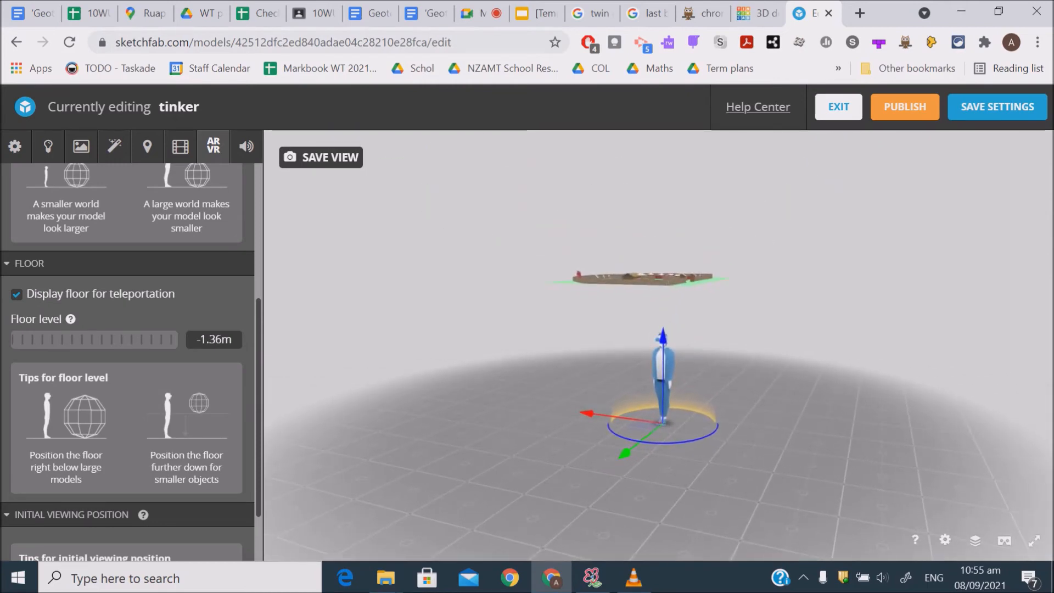
mouse_move(134, 339)
mouse_down()
mouse_move(101, 340)
mouse_move(136, 339)
mouse_up()
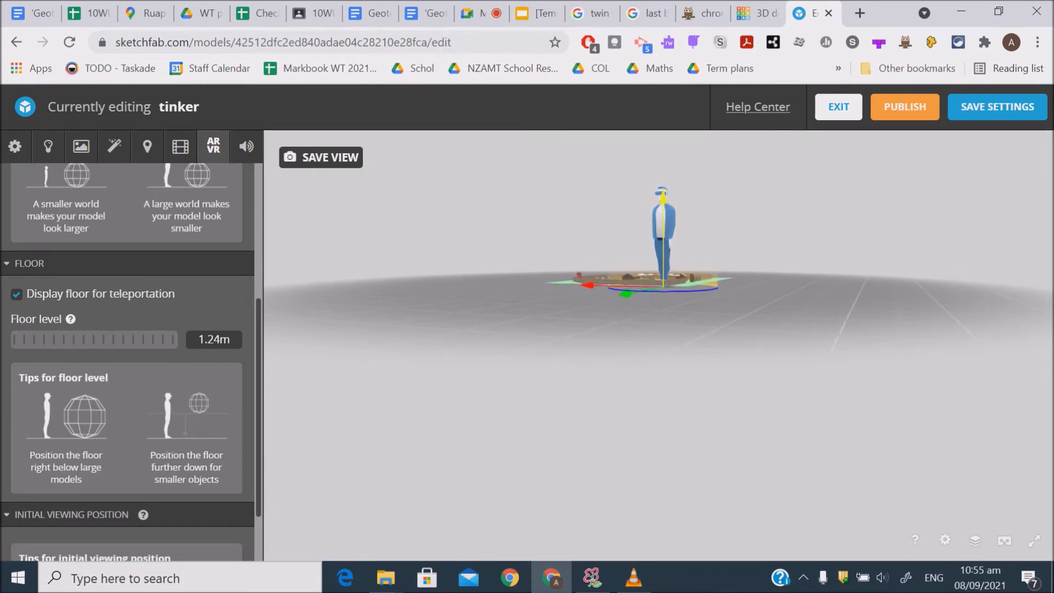
- Reduce the world scale to 53.3248 so the character is smaller relative to the buildings
scroll(127, 357, up, 5)
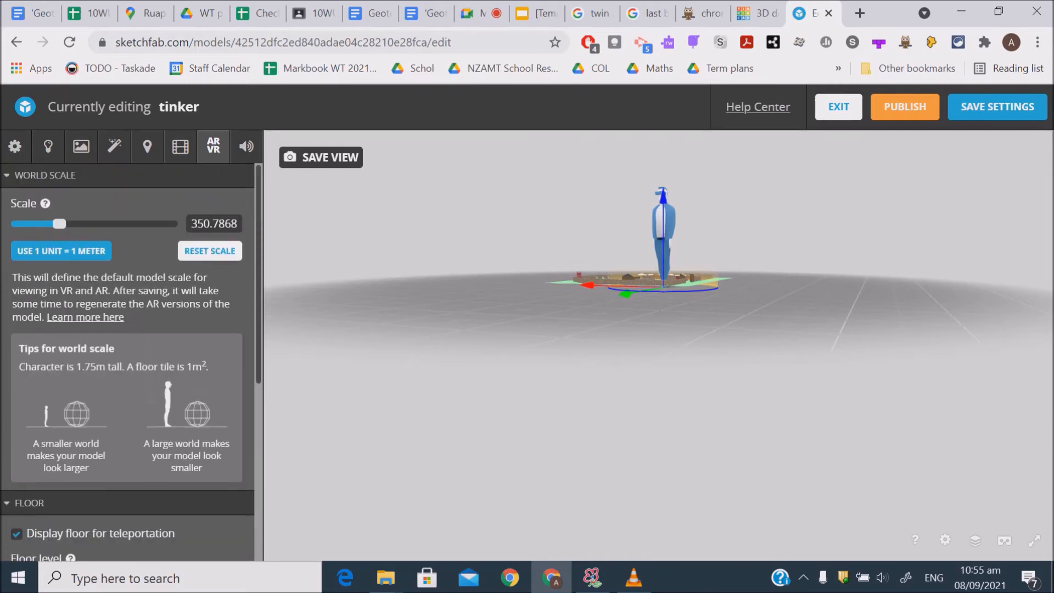
drag(60, 224, 42, 224)
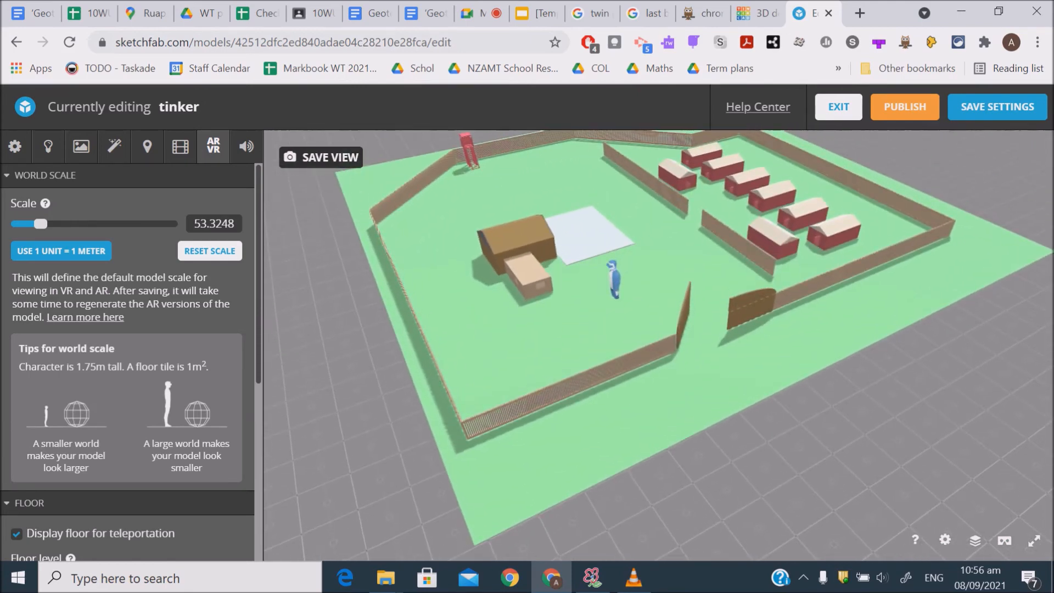
- Set the floor level to 8.64 m and lift the character slightly so it stands on the green ground
scroll(127, 362, down, 1)
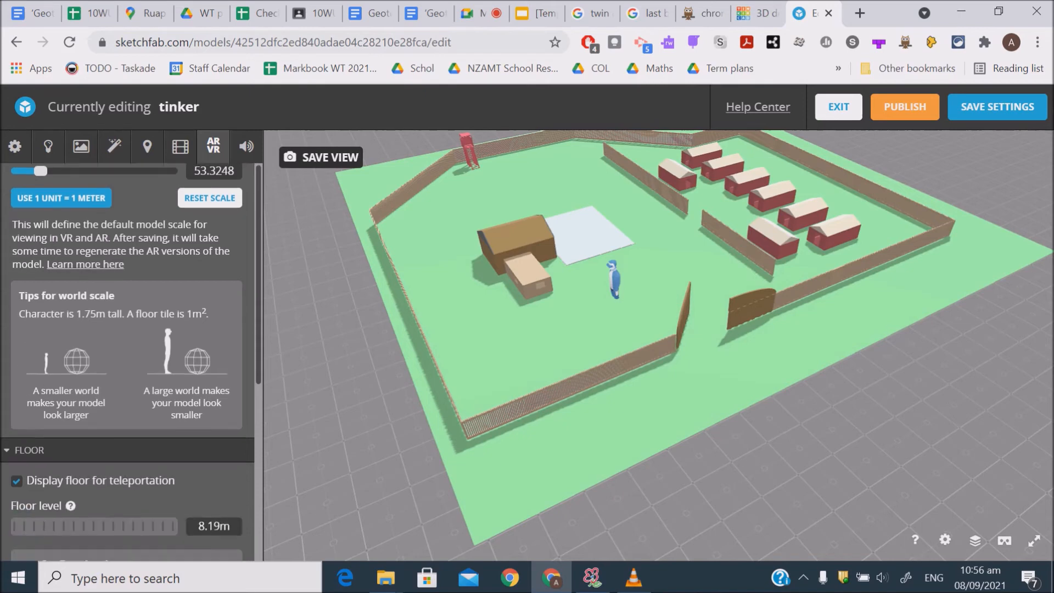
drag(125, 522, 155, 522)
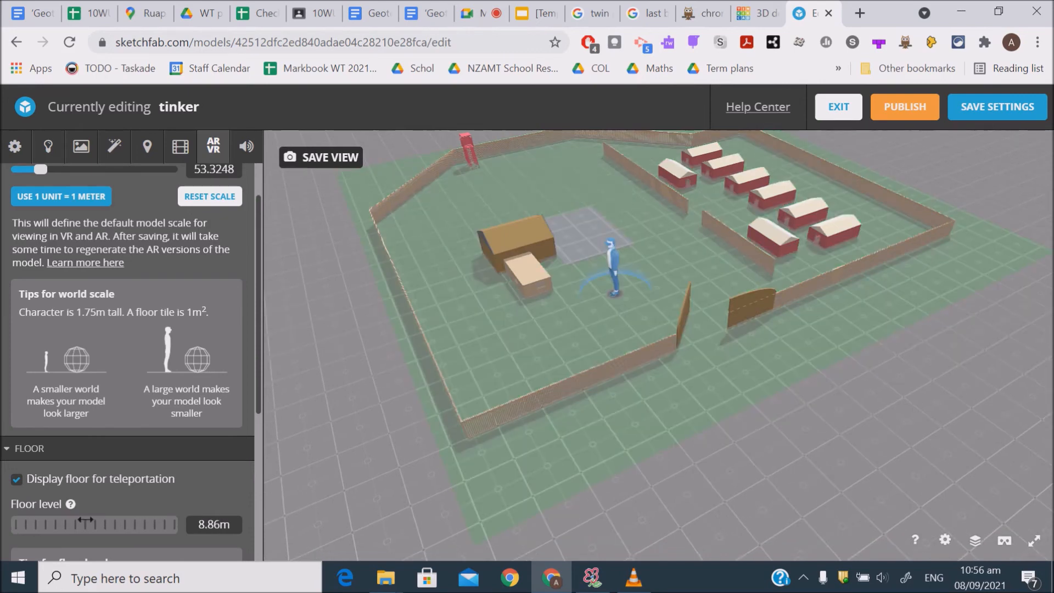
drag(85, 520, 76, 520)
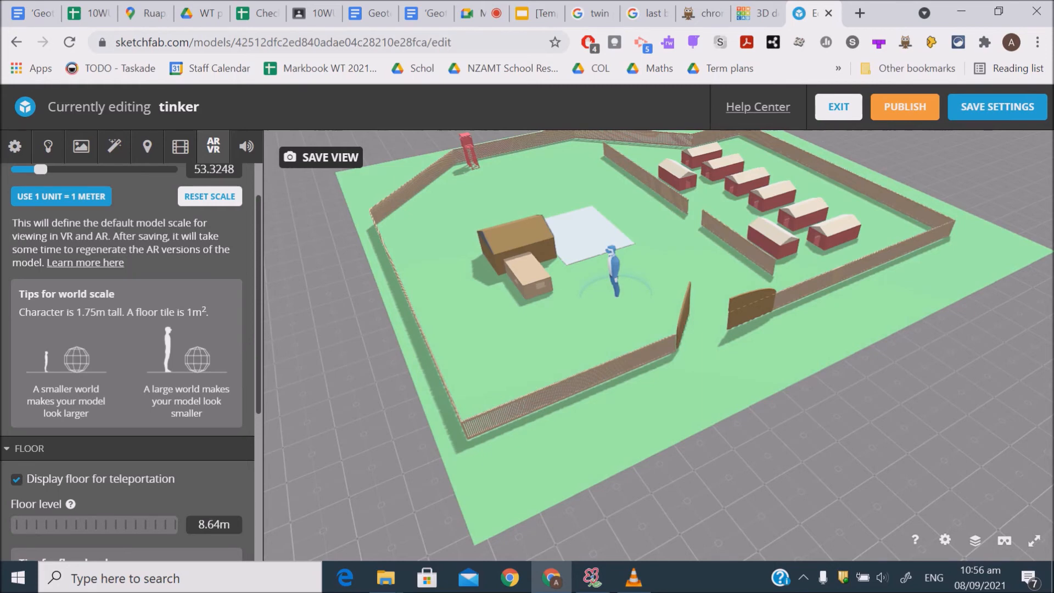
click(614, 272)
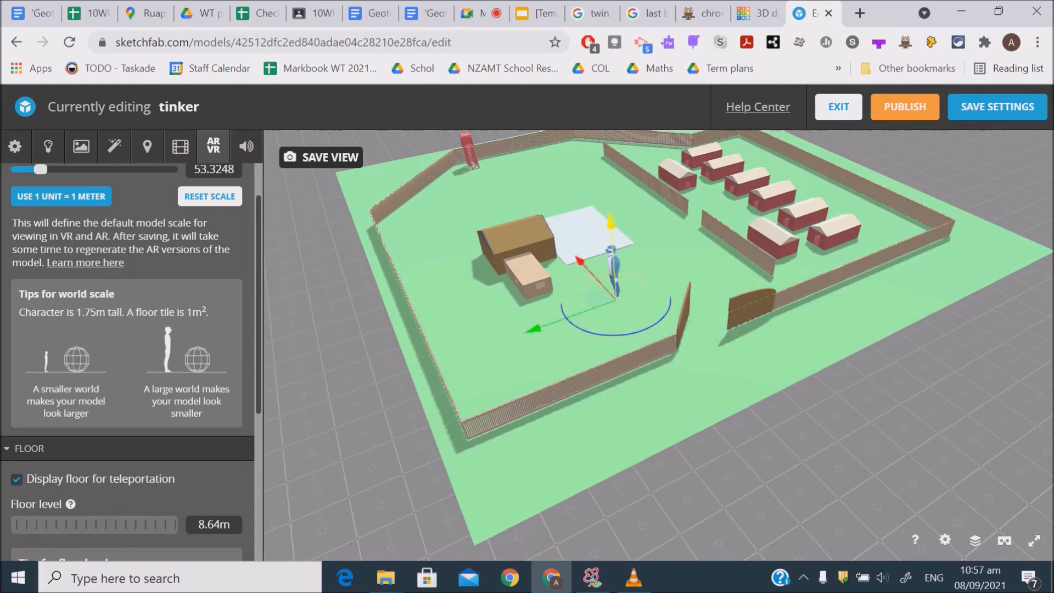
mouse_move(611, 222)
mouse_down()
mouse_move(610, 205)
mouse_move(610, 216)
mouse_up()
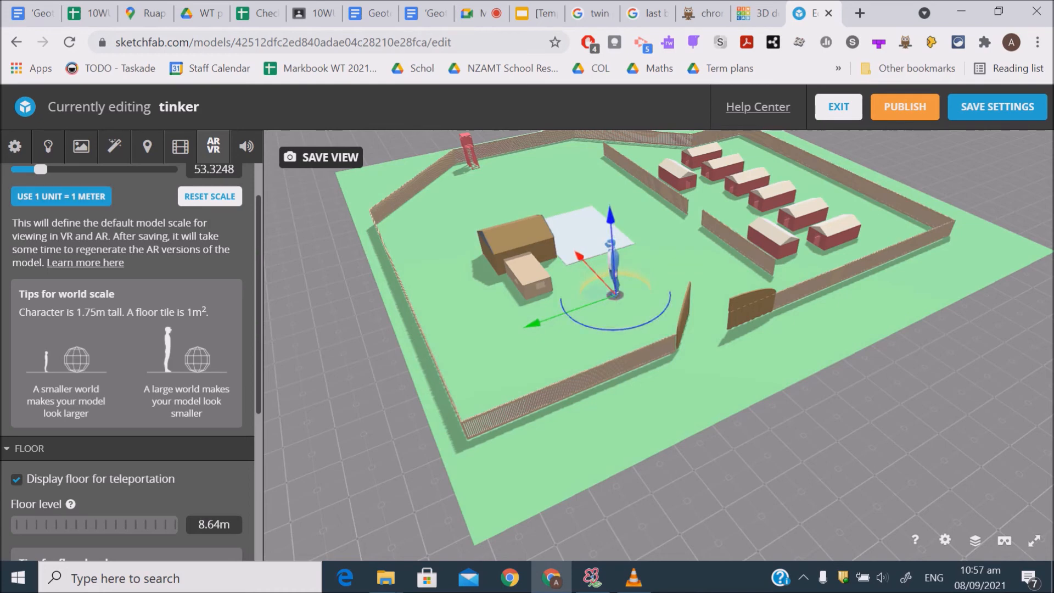
- Reduce the world scale to 18.9499 and move the floating character to the floor
drag(40, 170, 35, 169)
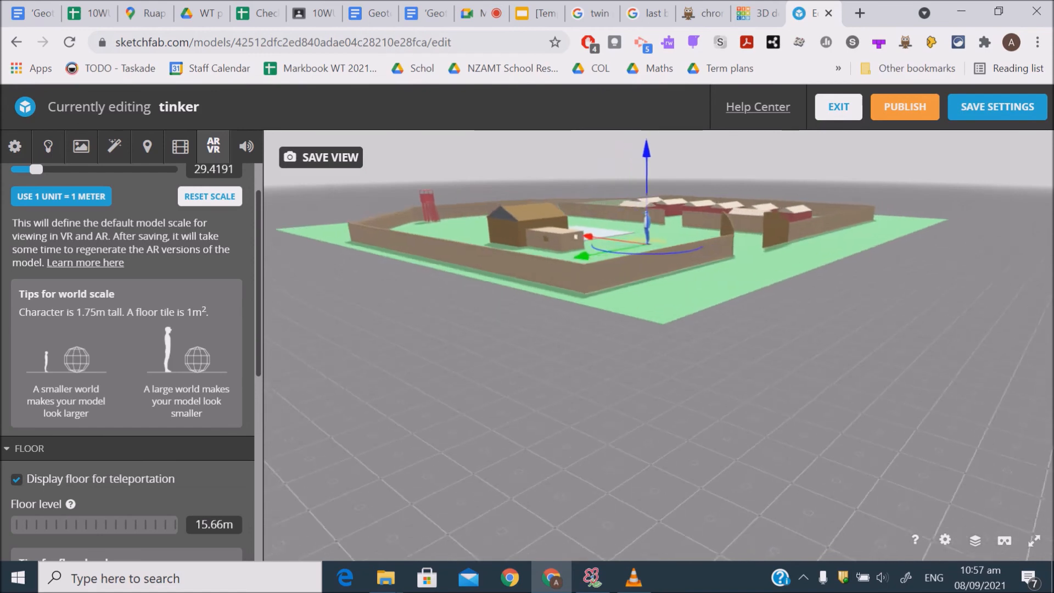
drag(37, 169, 34, 169)
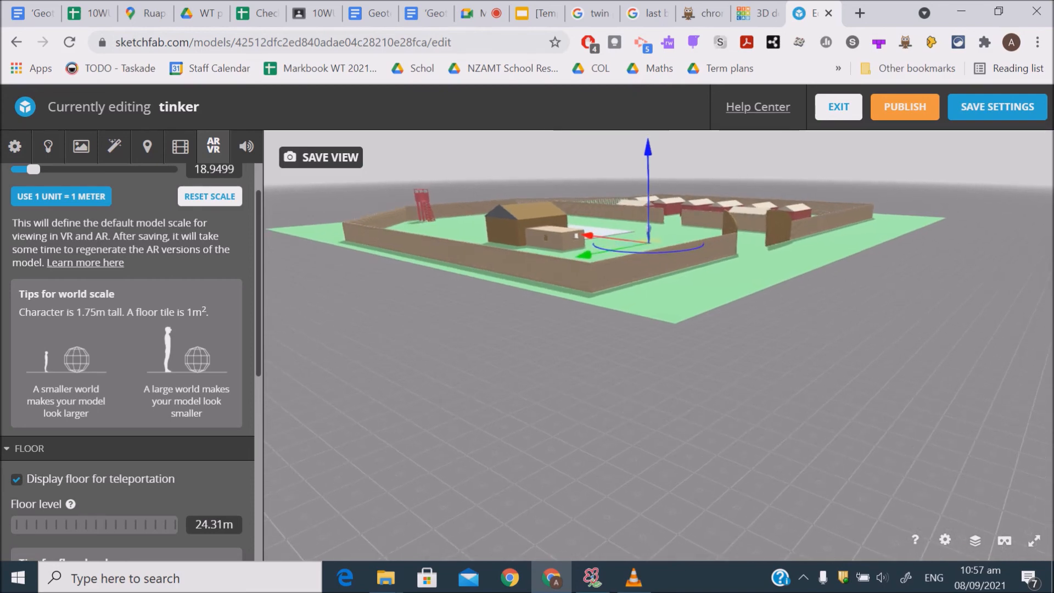
scroll(132, 363, down, 4)
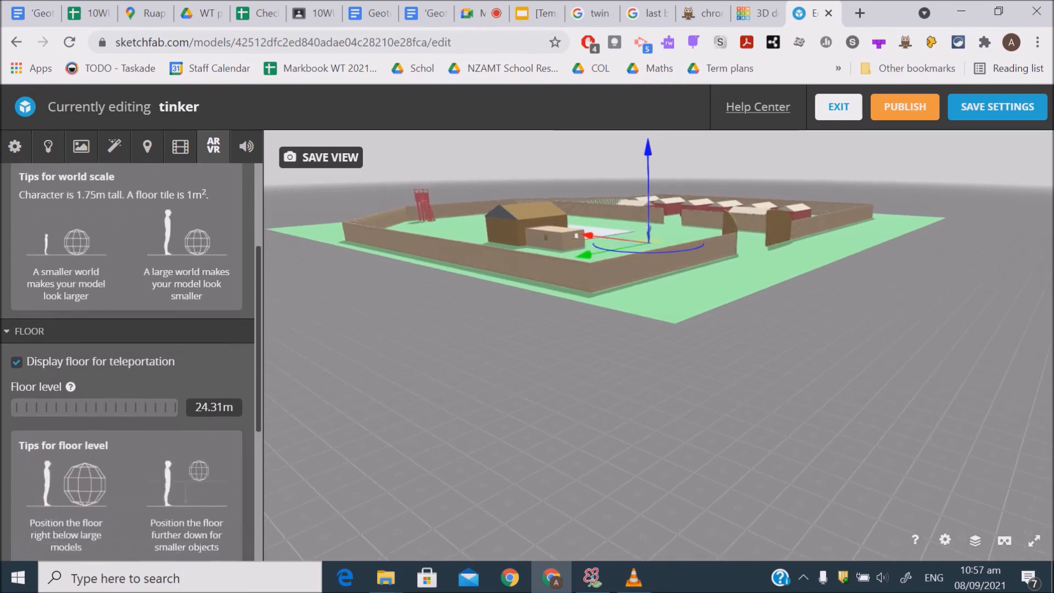
scroll(131, 363, down, 3)
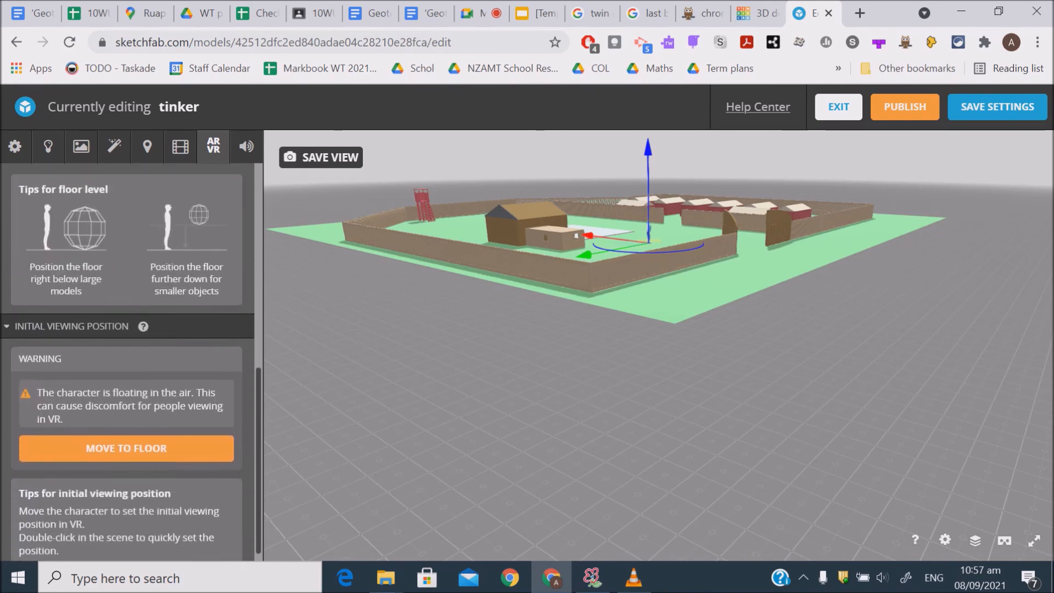
click(127, 436)
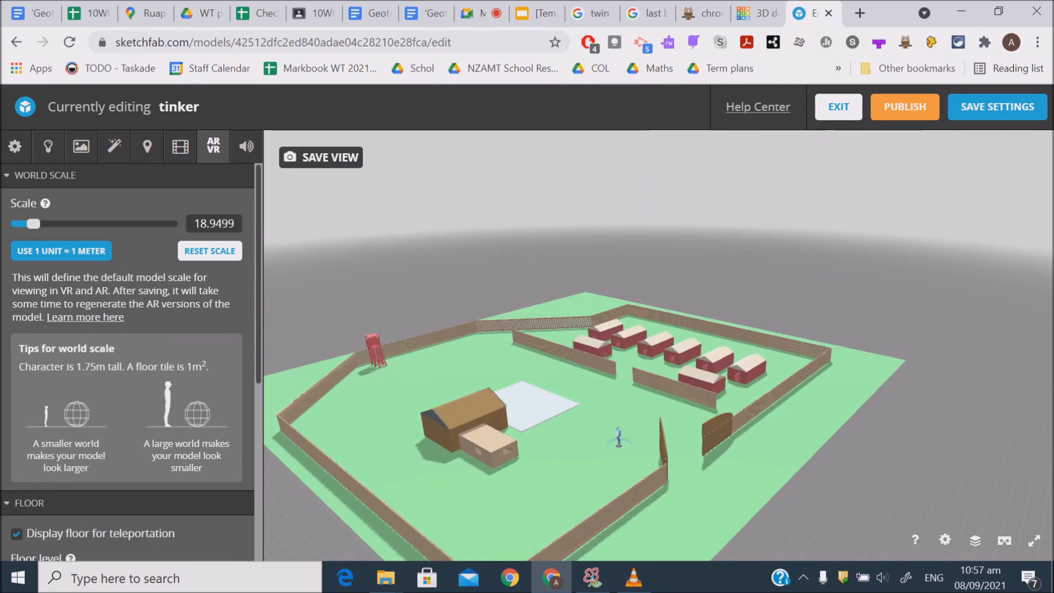
- Save the current overview of the village as the thumbnail and initial camera view
scroll(659, 346, down, 1)
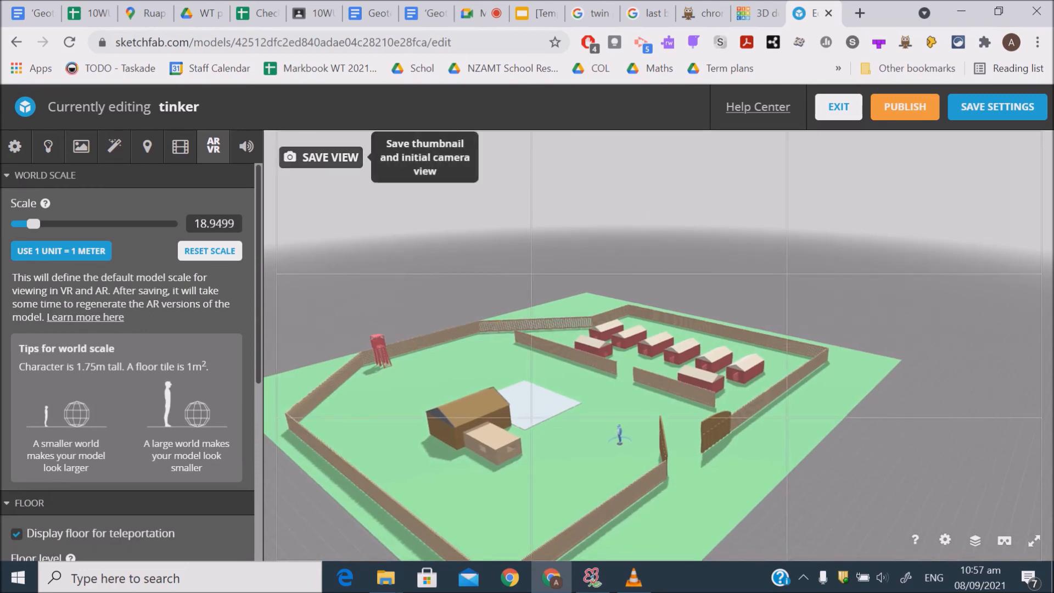
click(321, 158)
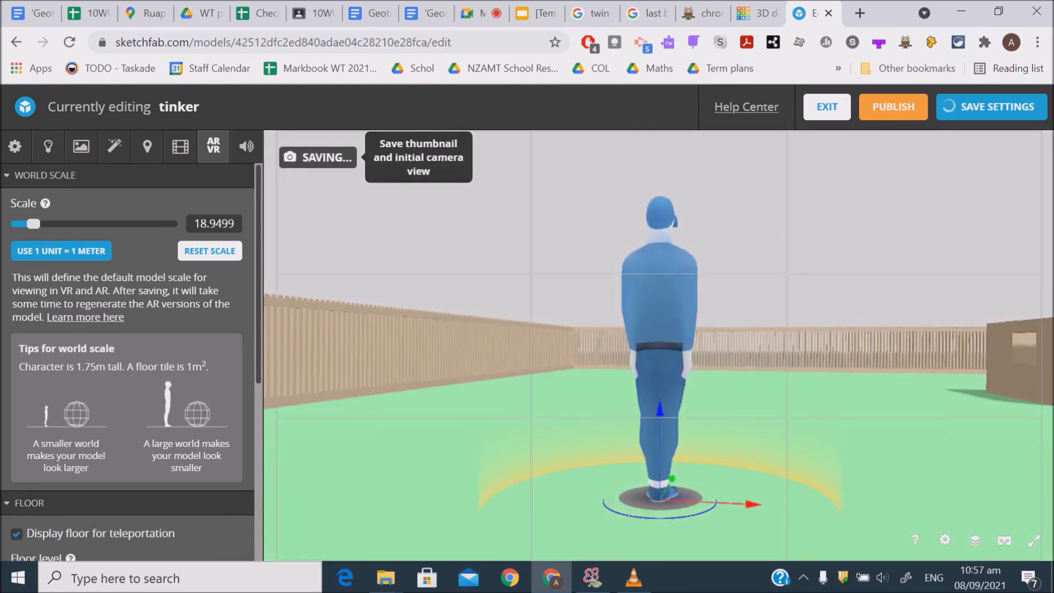